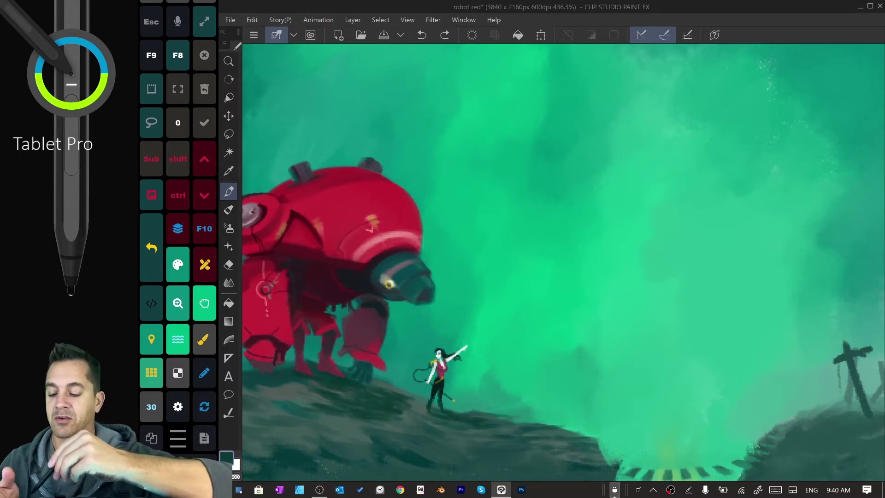
- Open the Clip Studio Paint preset's Artist pad : Medium layout in the editor via Layout > Edit layout…
left_click(178, 438)
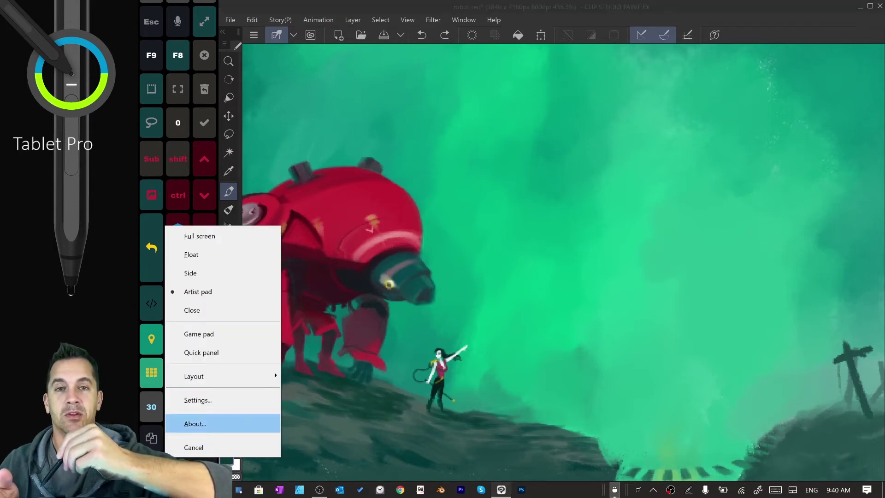
mouse_move(258, 377)
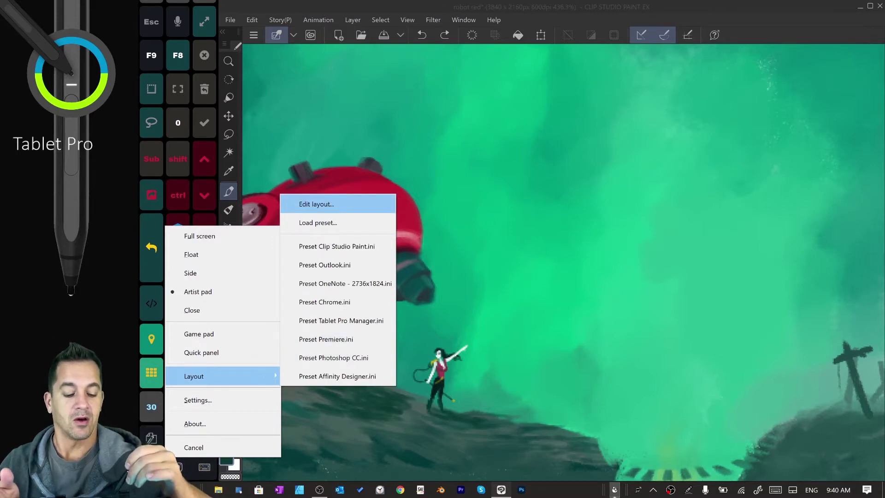
left_click(614, 489)
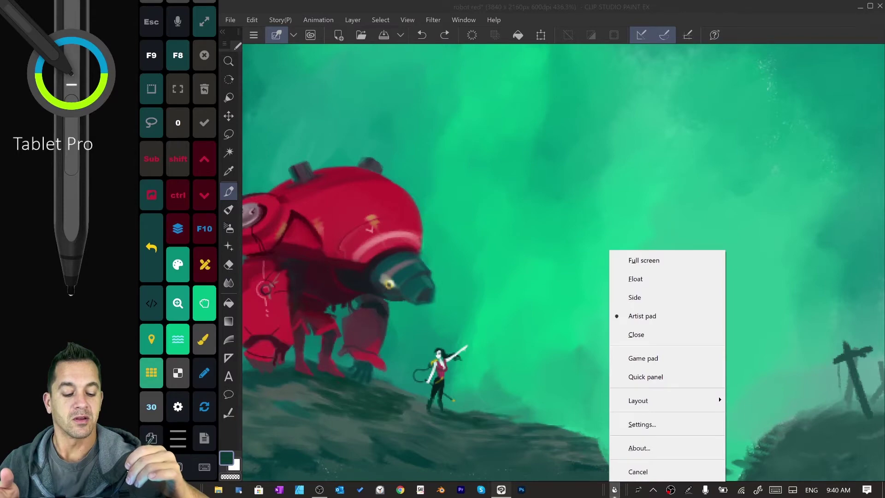
mouse_move(666, 401)
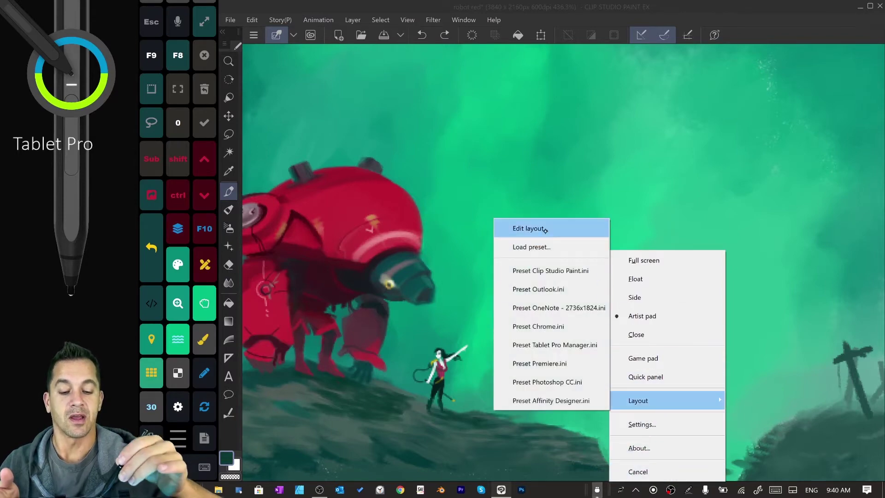
left_click(545, 229)
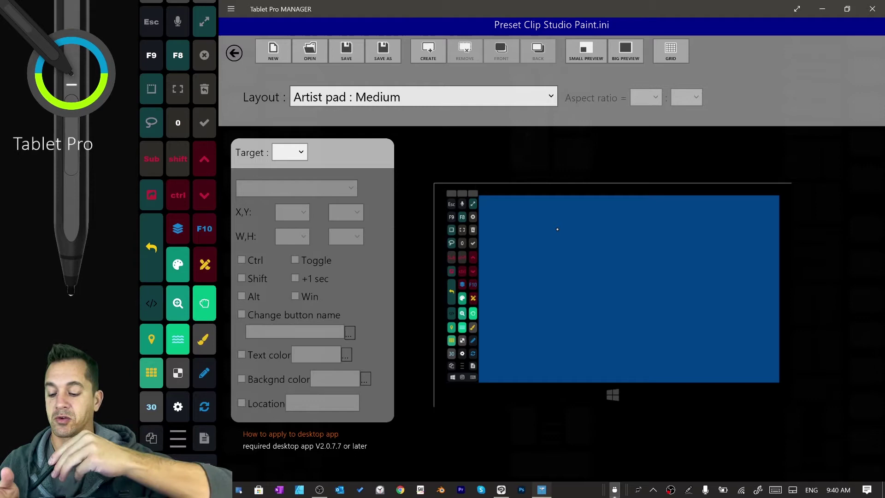
- Bring Tablet Pro Manager back to the front from the Start menu's app list
key("super")
scroll(485, 217, "down", 5)
scroll(485, 217, "down", 2)
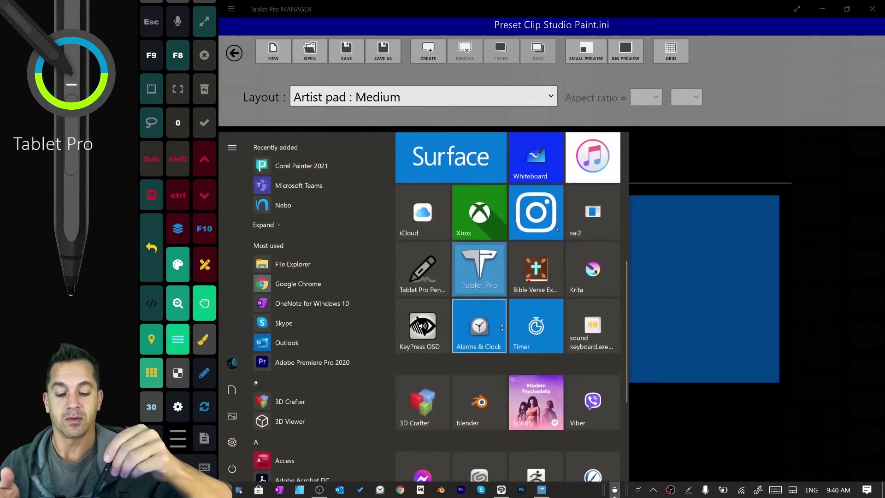
left_click(479, 286)
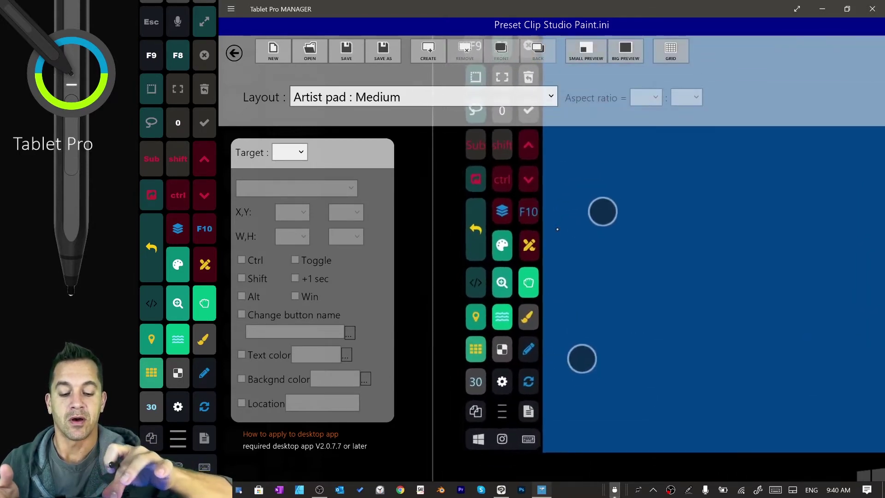
- Select the checkerboard button #35 in the layout preview to load its properties
left_click(496, 329)
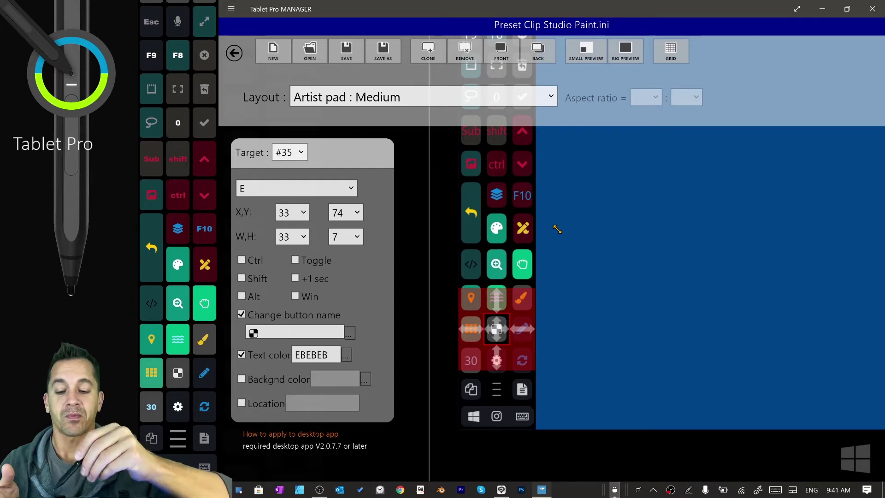
left_click(348, 189)
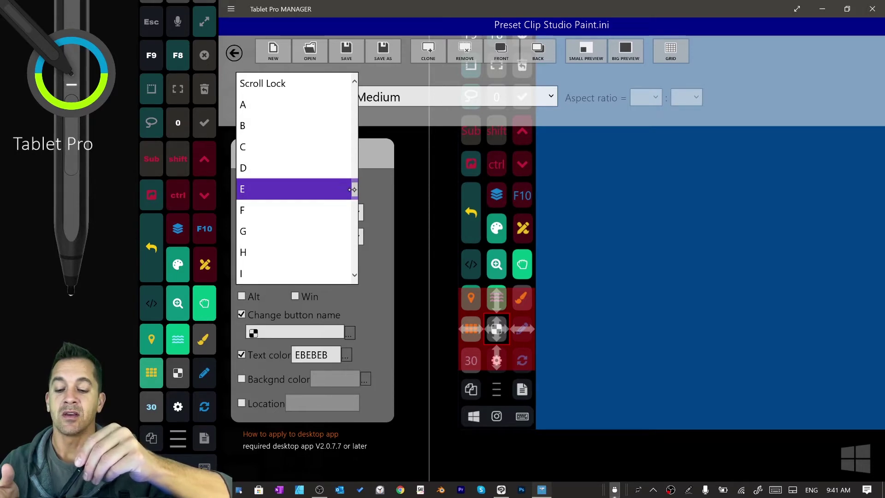
scroll(351, 190, "up", 10)
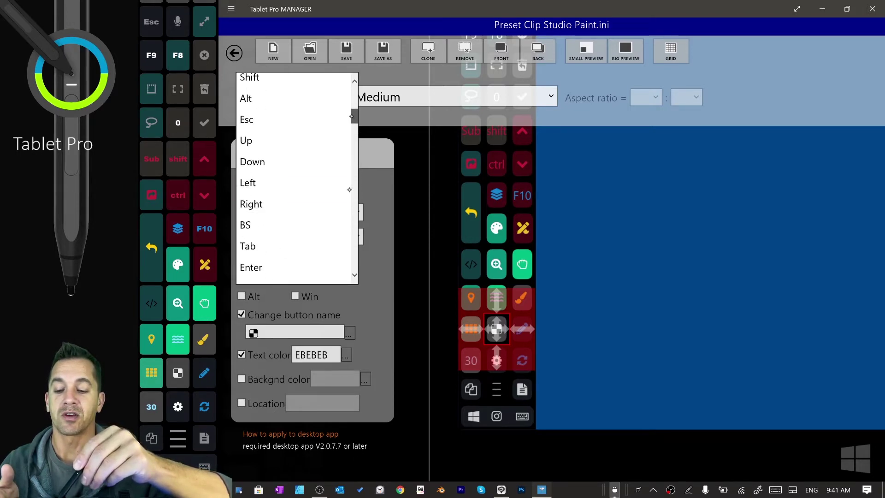
scroll(351, 116, "up", 10)
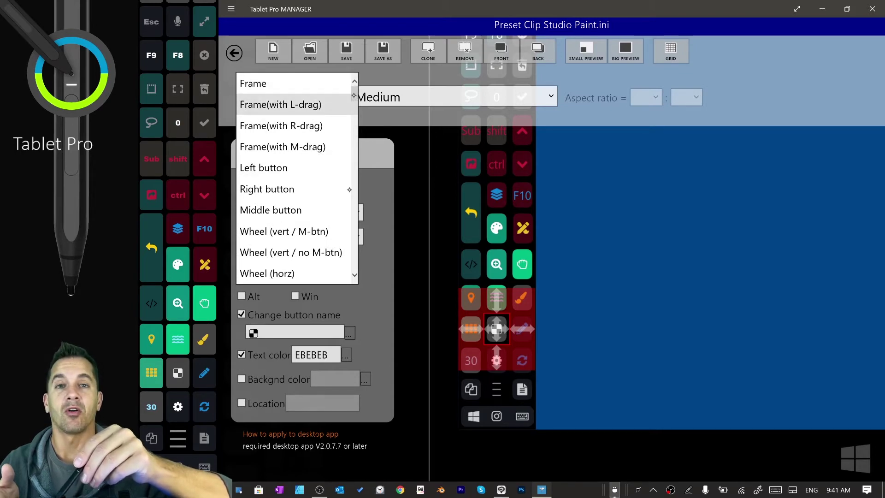
scroll(349, 190, "down", 10)
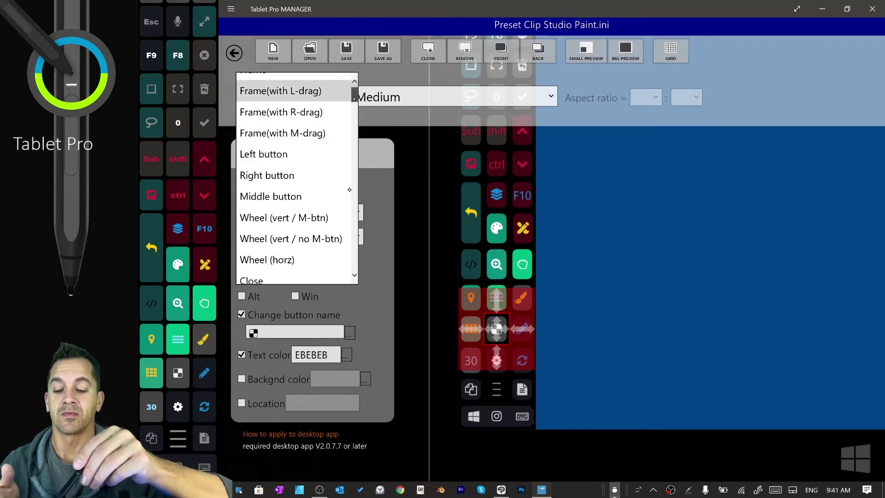
scroll(349, 190, "down", 10)
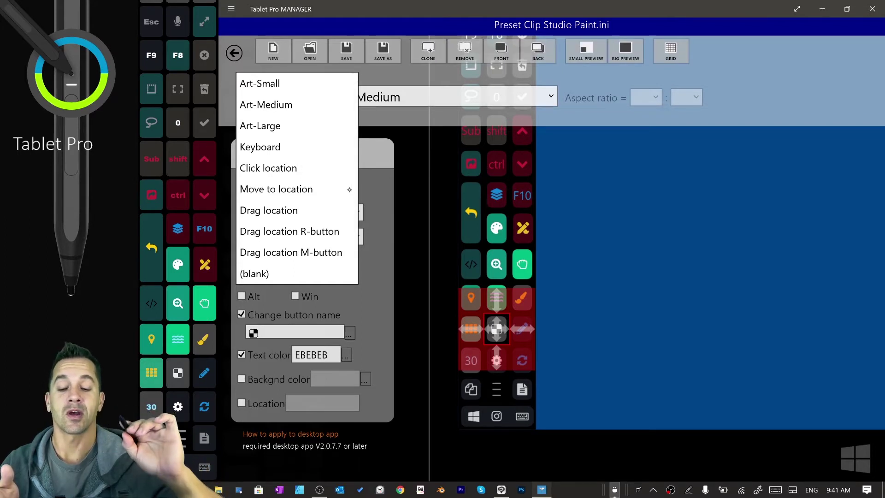
key("Escape")
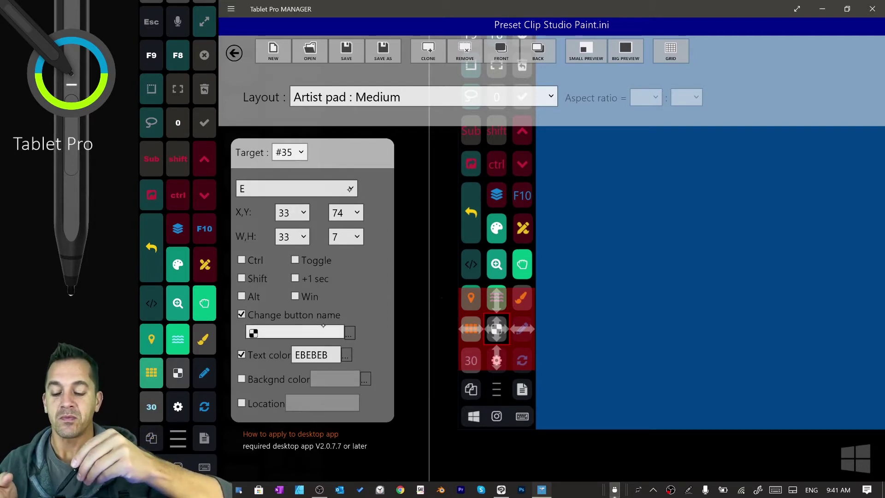
- Browse icons and text colours, keeping EBEBEB, then turn on Location so #35 clicks a location
left_click(350, 332)
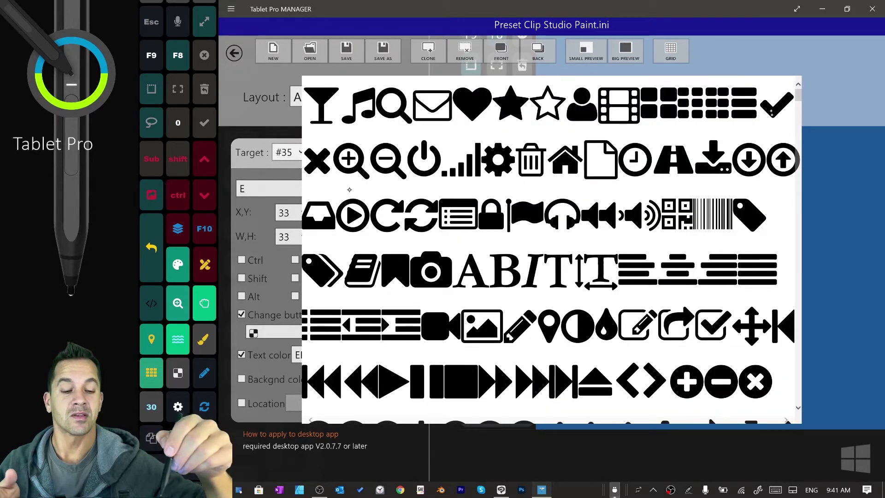
left_click_drag(798, 96, 798, 166)
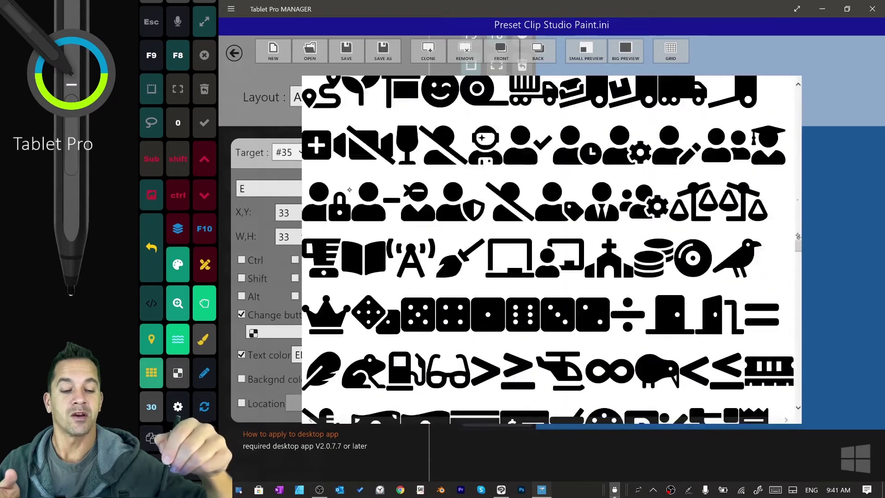
left_click(351, 189)
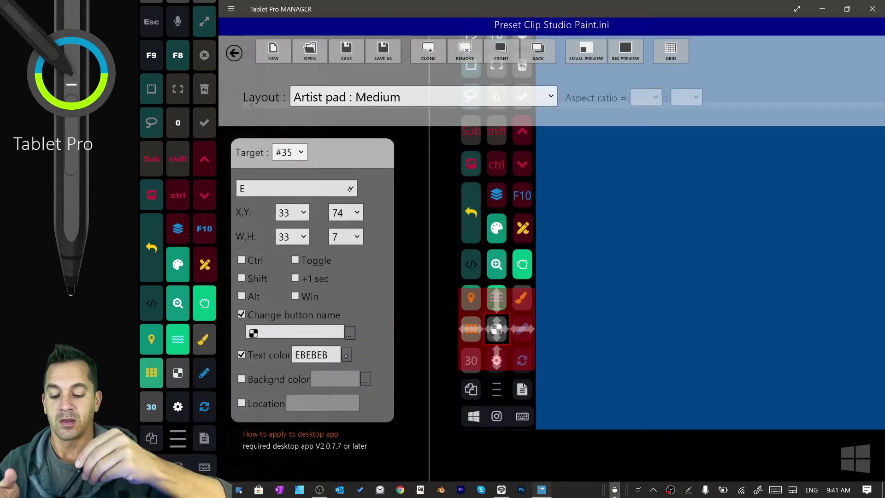
left_click(345, 355)
left_click(253, 336)
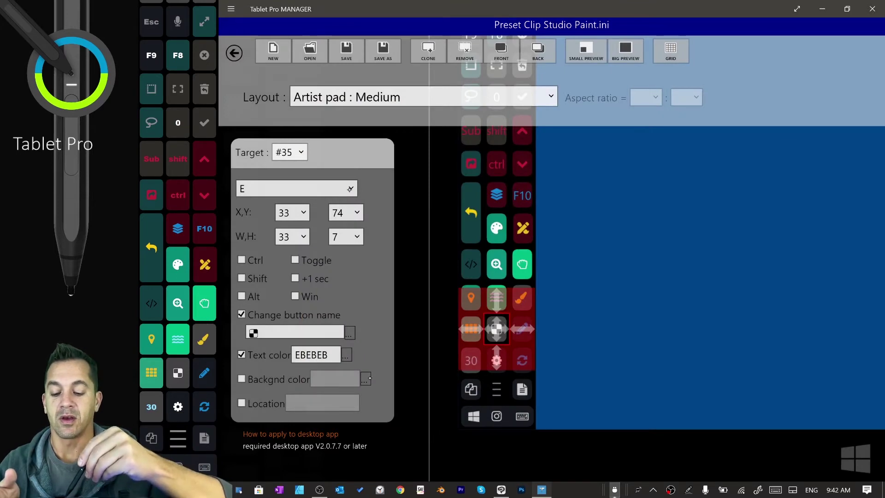
left_click(241, 403)
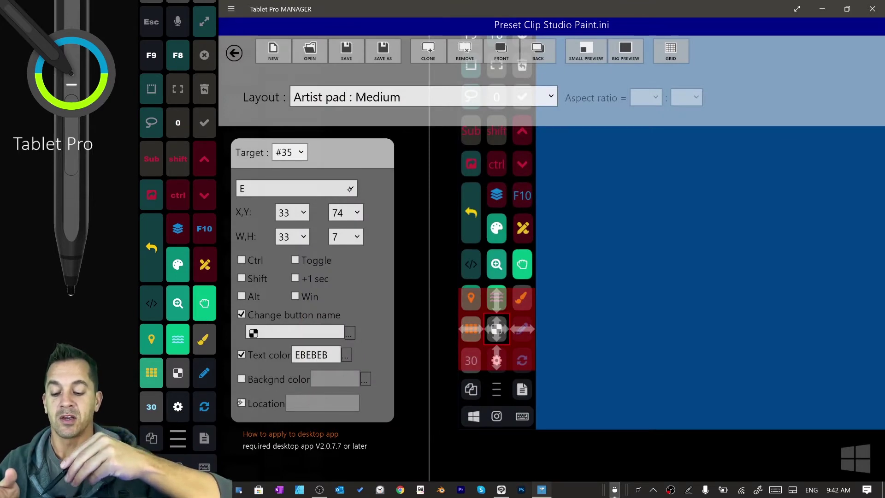
left_click(319, 402)
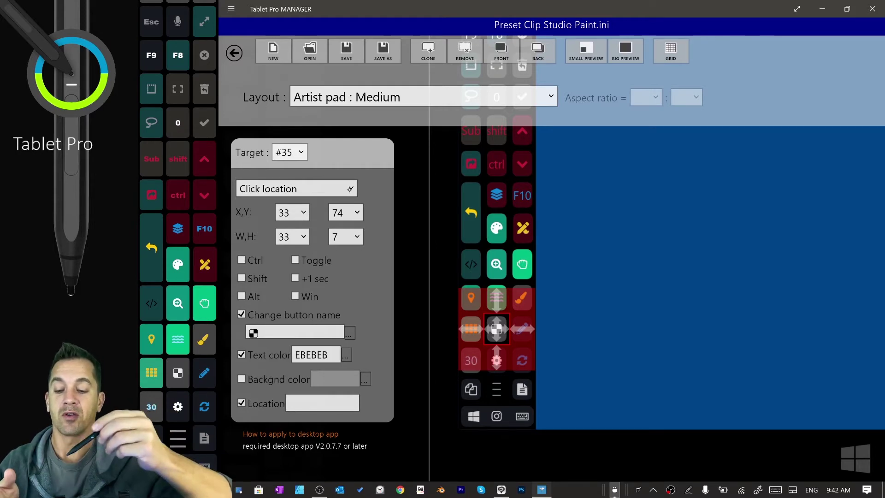
- Load Preset Tablet Pro Manager.ini into the Tablet Pro side panel from the Layout menu
left_click(178, 438)
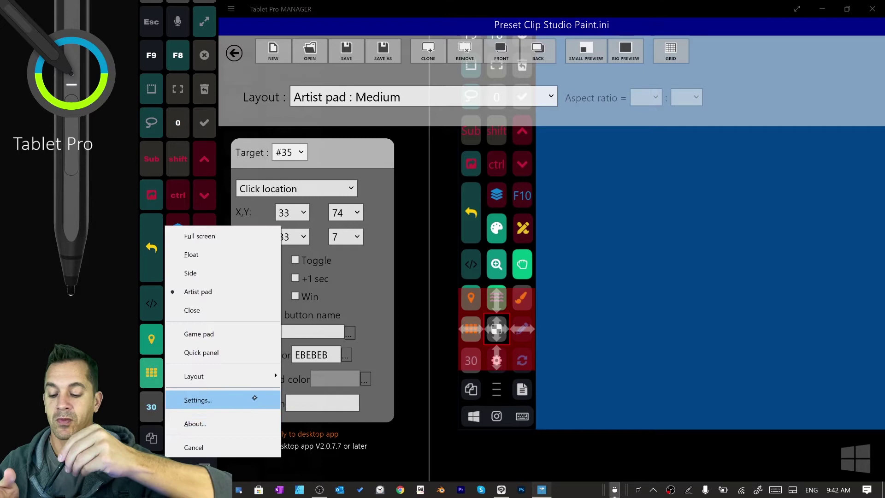
mouse_move(267, 375)
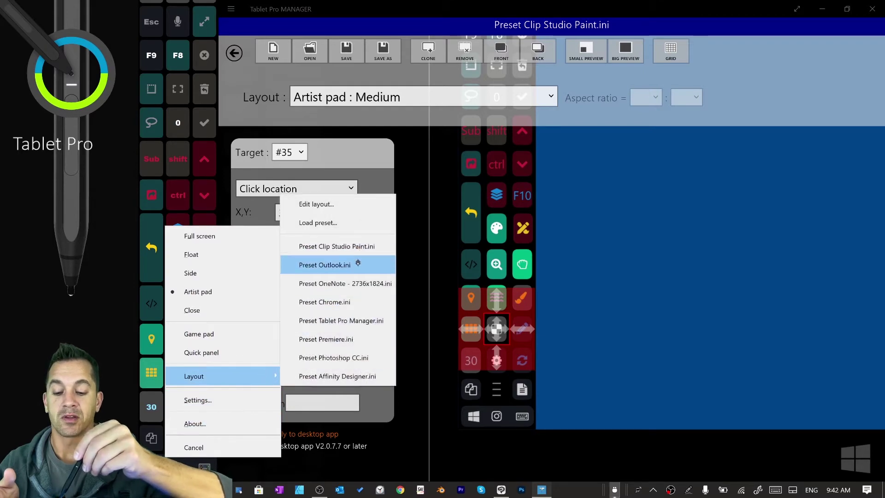
left_click(363, 320)
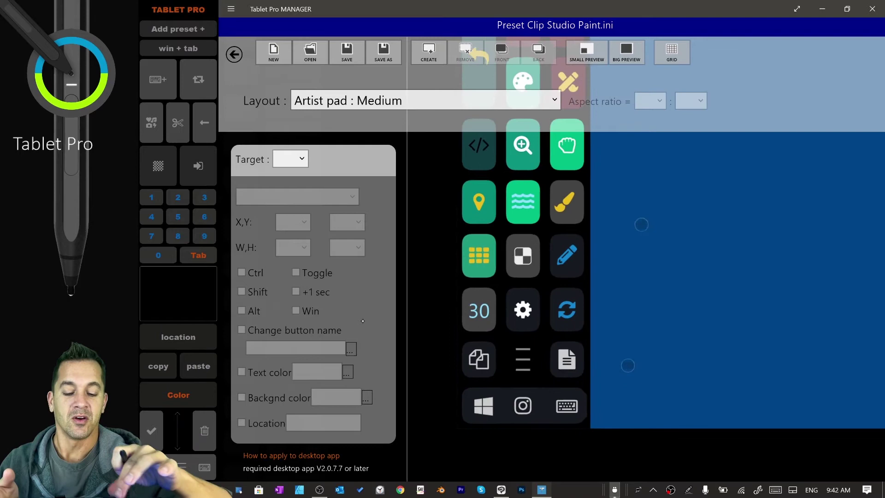
- Reselect button #35, hide the editor with Shift+Win+\, and capture a canvas point with Alt+X
left_click(522, 255)
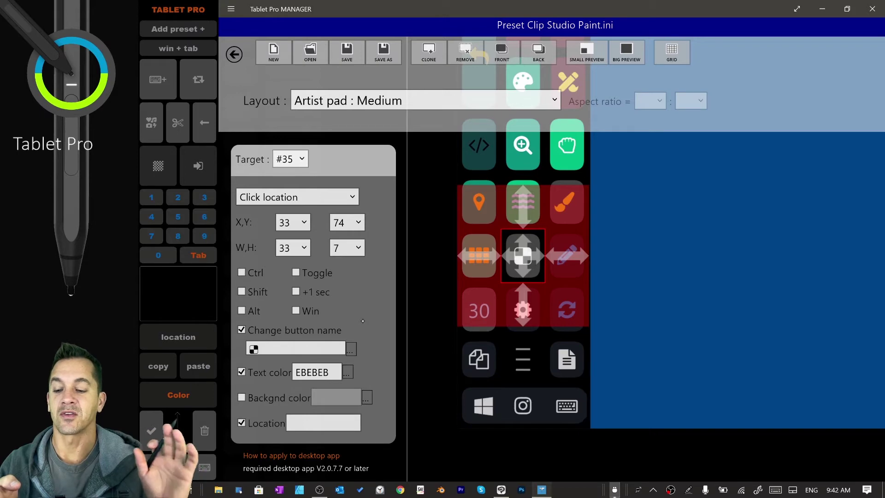
key("shift+super+backslash")
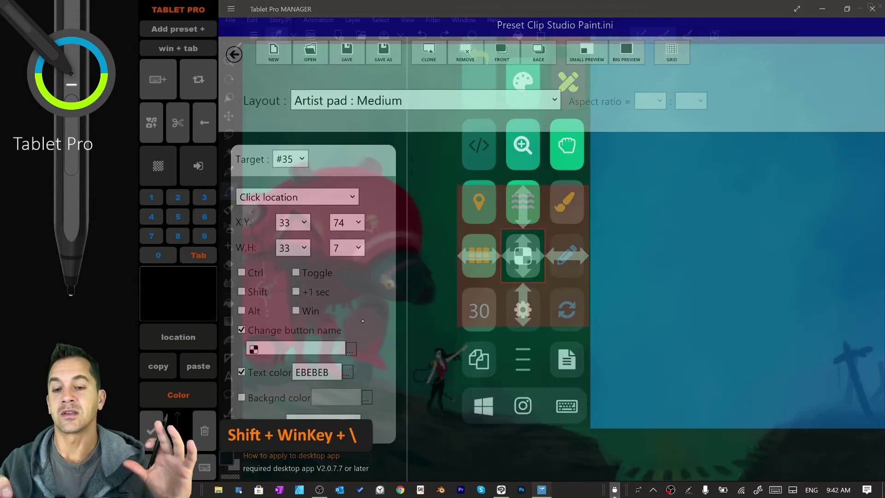
key("shift+super+backslash")
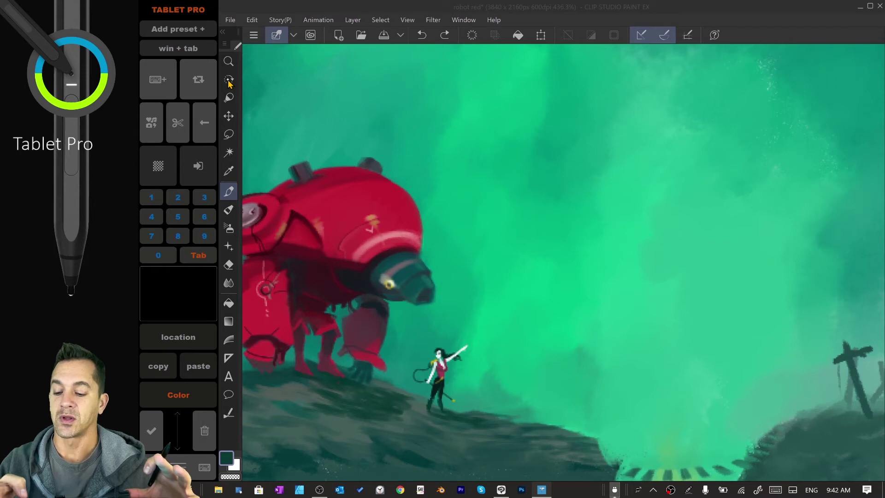
key("alt+x")
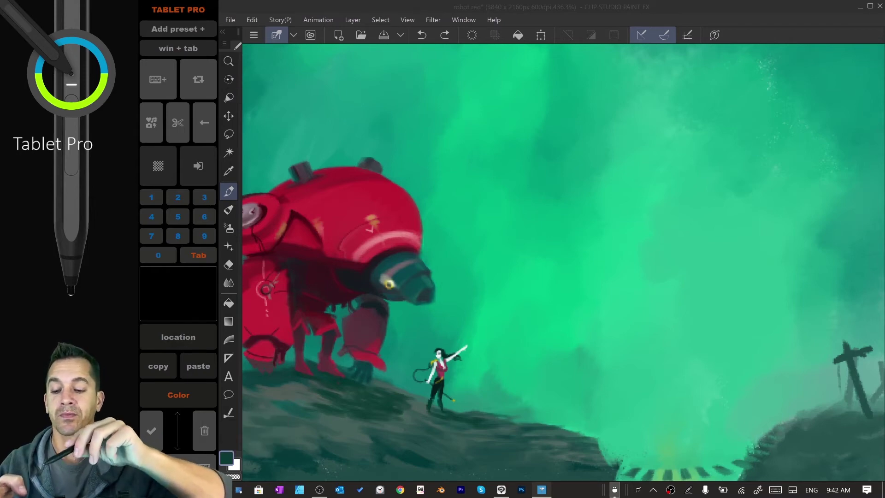
- Paste the copied coordinates 327,290 into button #35's Location field
key("shift+super+backslash")
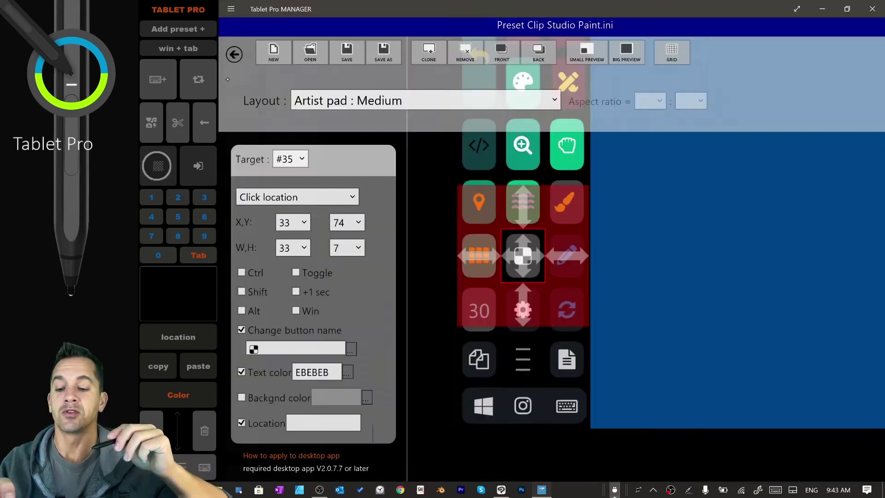
left_click(322, 422)
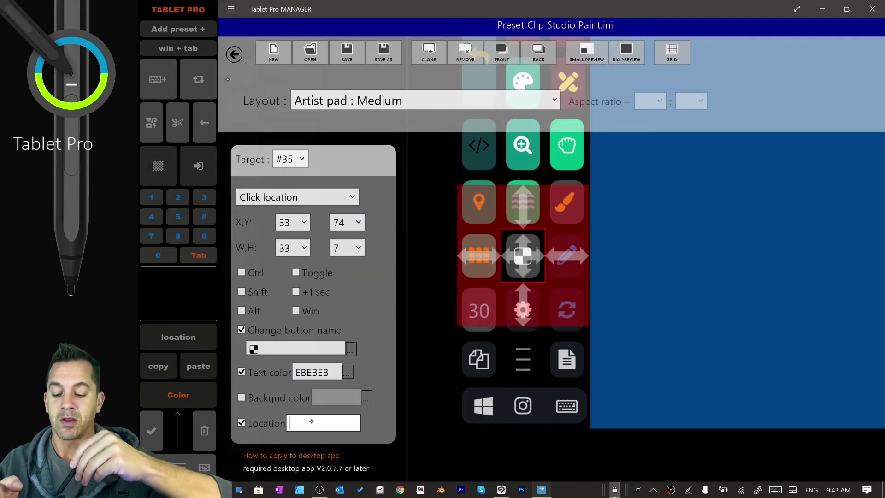
type("27,290")
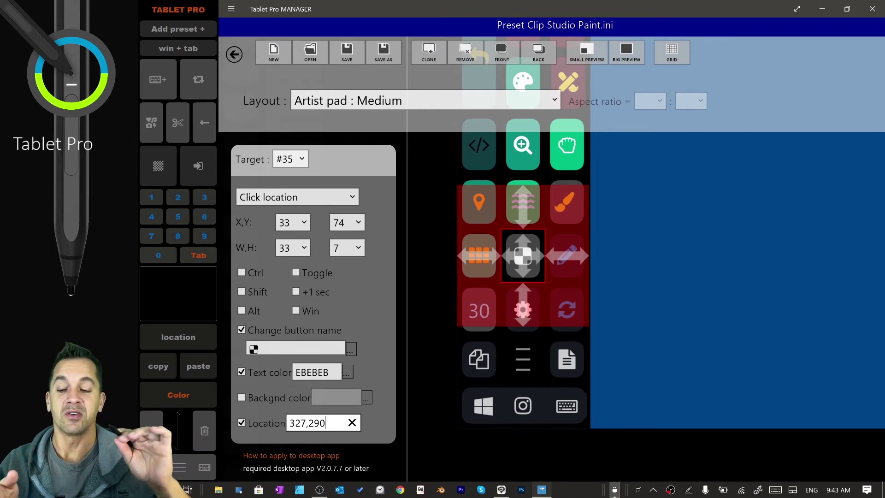
- Copy the robot's red with Alt+C, paste it as #35's BE1A32 background, and save the preset
key("shift+super+backslash")
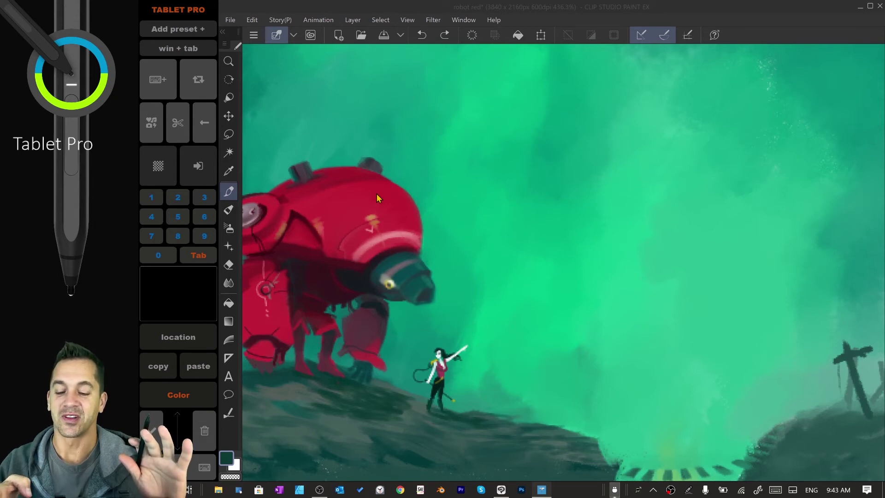
key("alt+c")
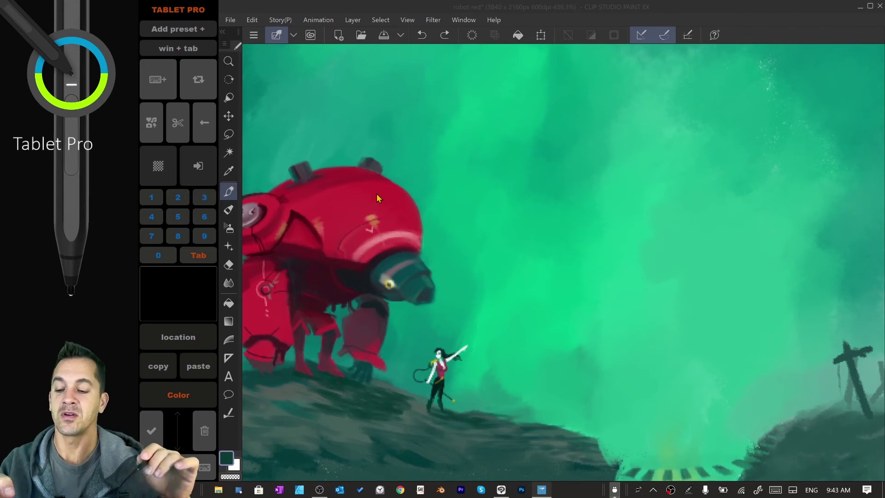
key("shift+super+backslash")
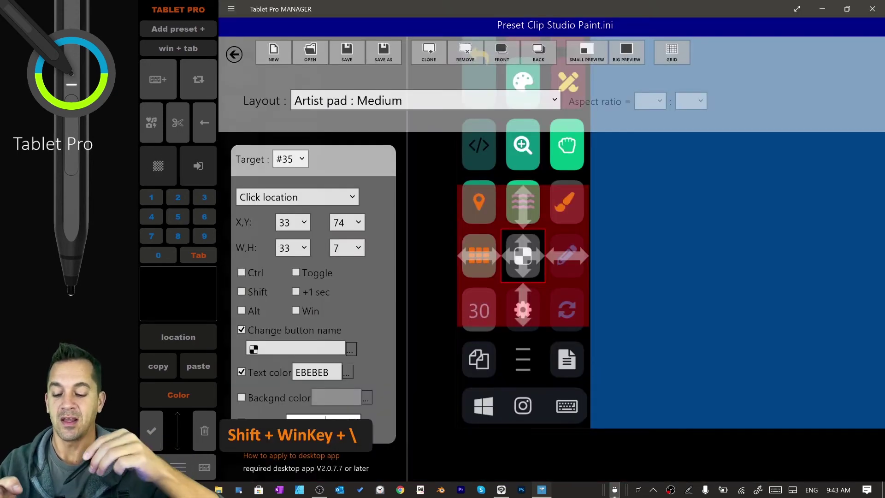
left_click(337, 397)
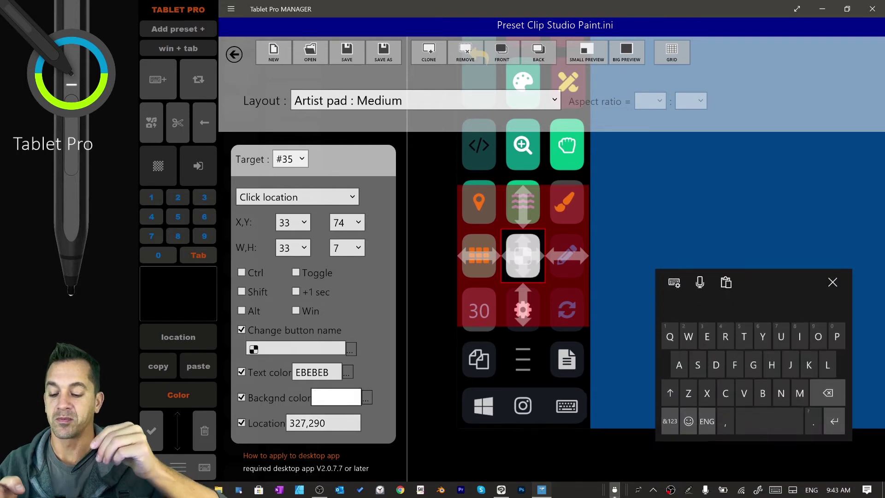
type("BE1A32")
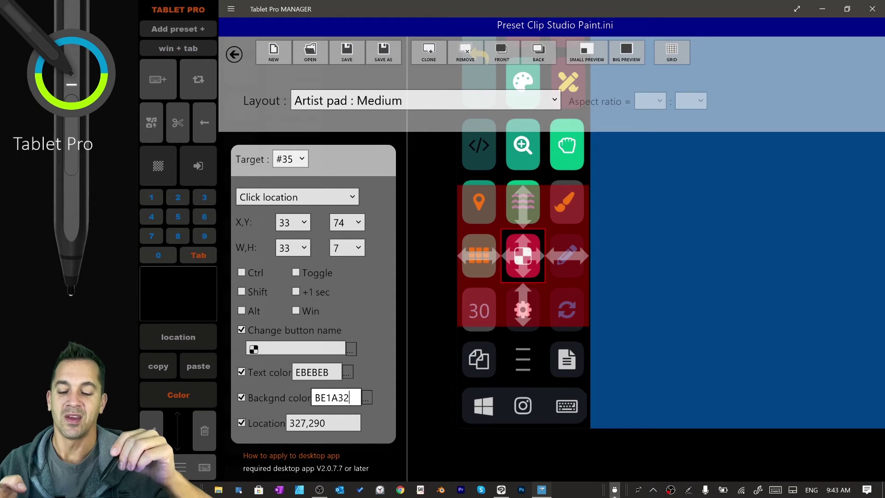
left_click(347, 52)
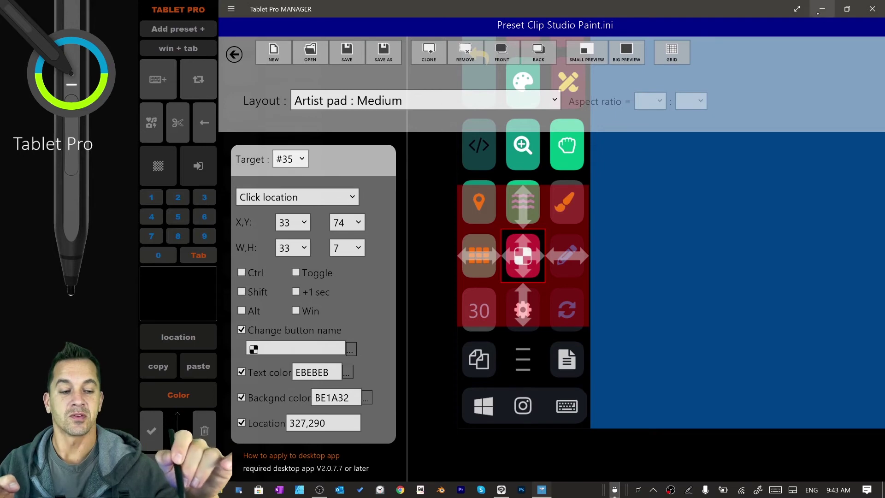
- Minimize the Manager and reload the saved Clip Studio Paint preset from the tray Layout menu
left_click(820, 12)
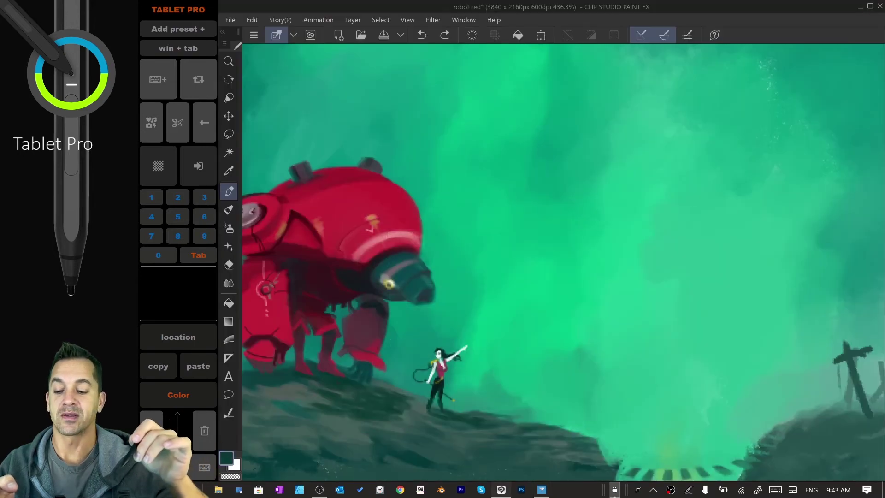
left_click(570, 243)
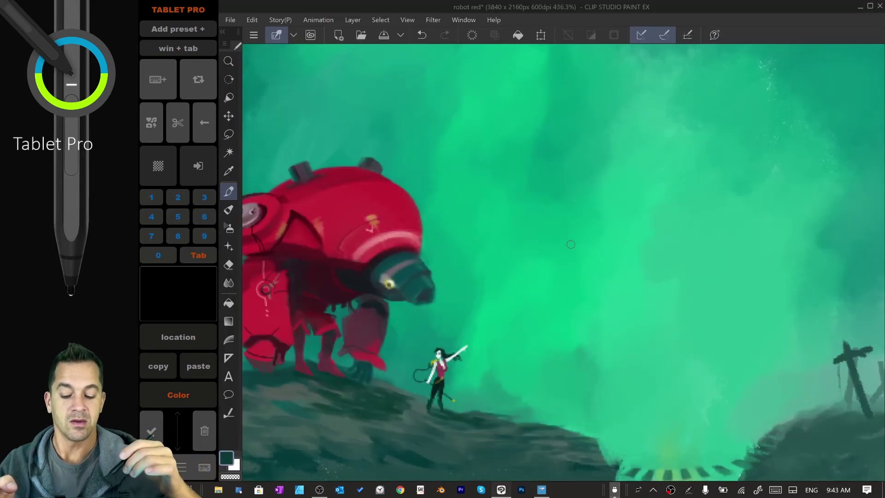
right_click(166, 246)
mouse_move(259, 395)
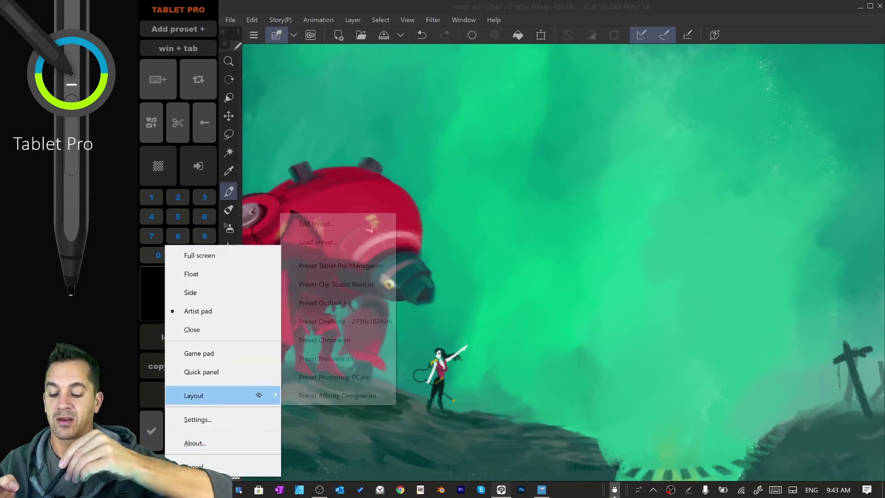
left_click(351, 270)
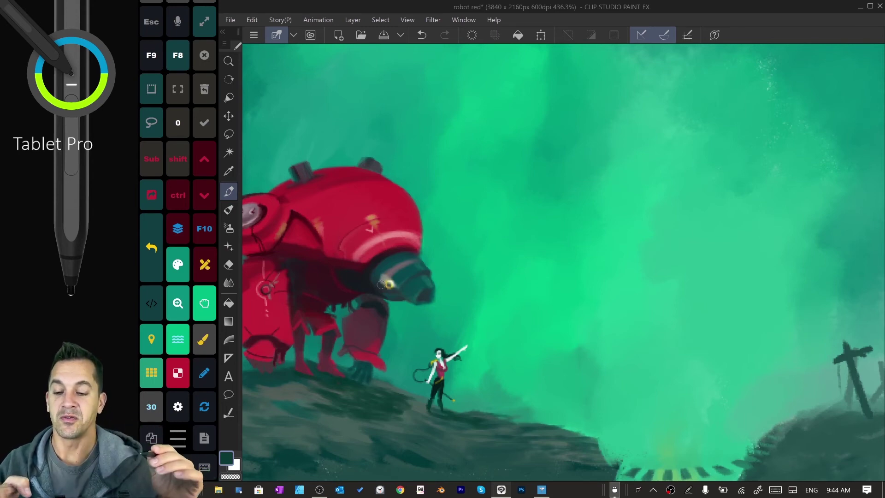
- With the rotation tool, turn the canvas upside down and back upright
left_click(229, 81)
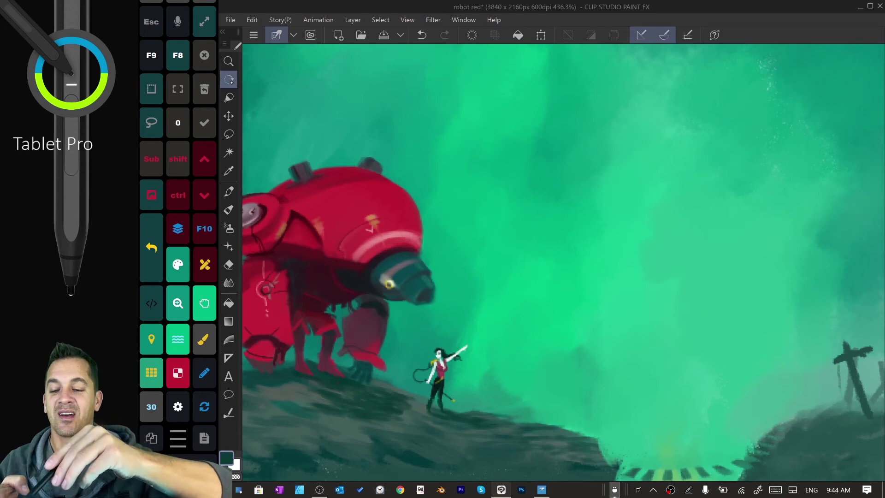
mouse_move(538, 271)
left_mouse_down()
mouse_move(559, 317)
mouse_move(578, 230)
mouse_move(571, 304)
mouse_move(599, 313)
mouse_move(613, 295)
mouse_move(701, 247)
mouse_move(724, 173)
mouse_move(645, 101)
mouse_move(538, 70)
left_mouse_up()
left_click_drag(719, 268, 695, 204)
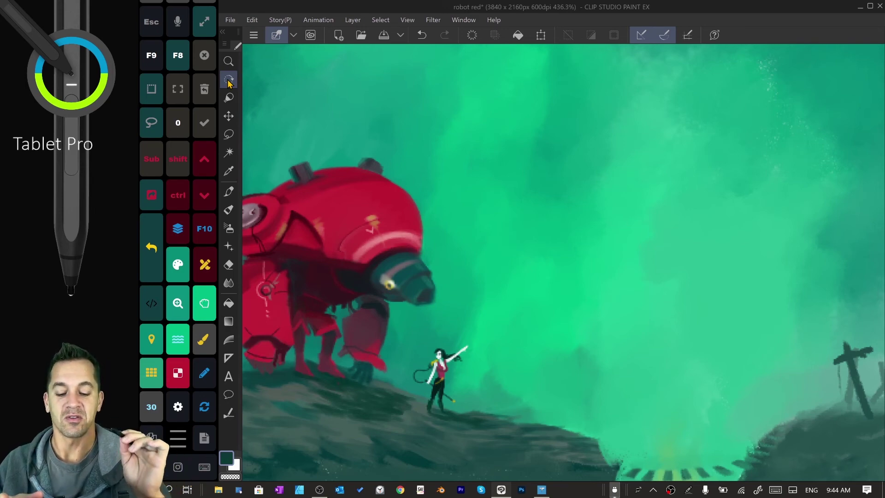
- Choose Layout > Load preset... from the Tablet Pro tray menu, then close the file browser
right_click(614, 489)
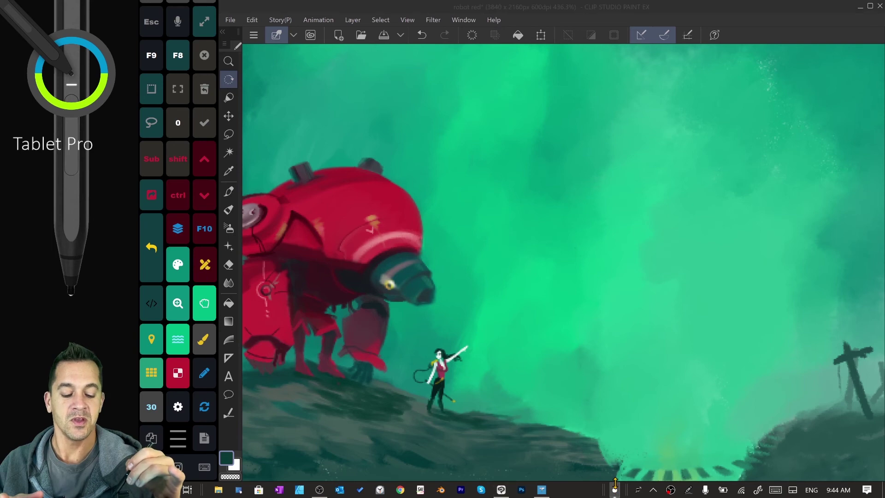
mouse_move(652, 400)
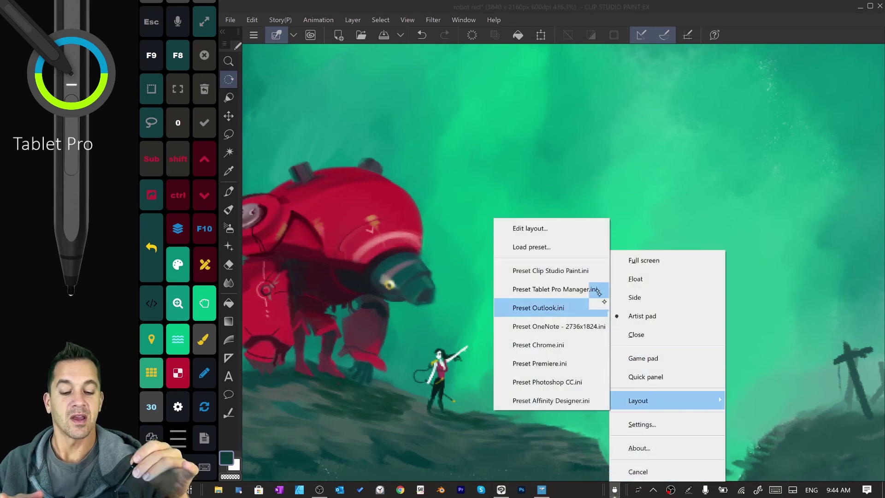
left_click(562, 248)
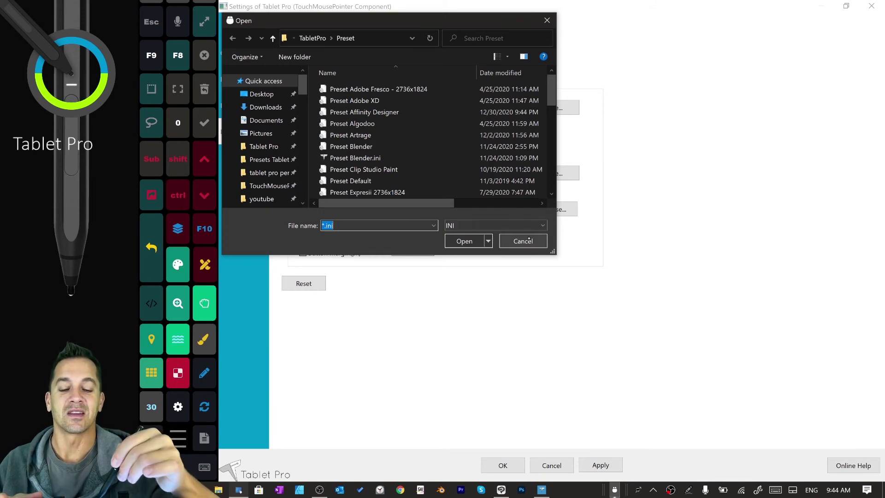
left_click(545, 23)
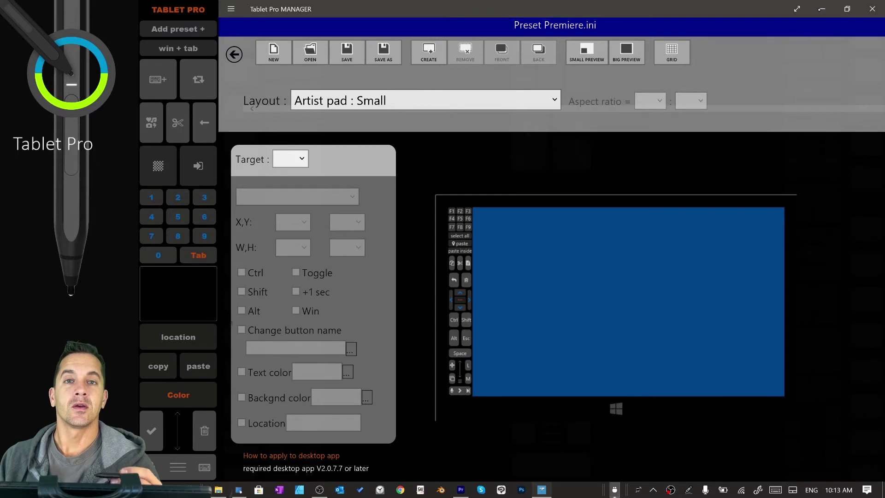
- Compare the Artist pad layouts by switching to Medium, then Large, then back to Medium
left_click(554, 100)
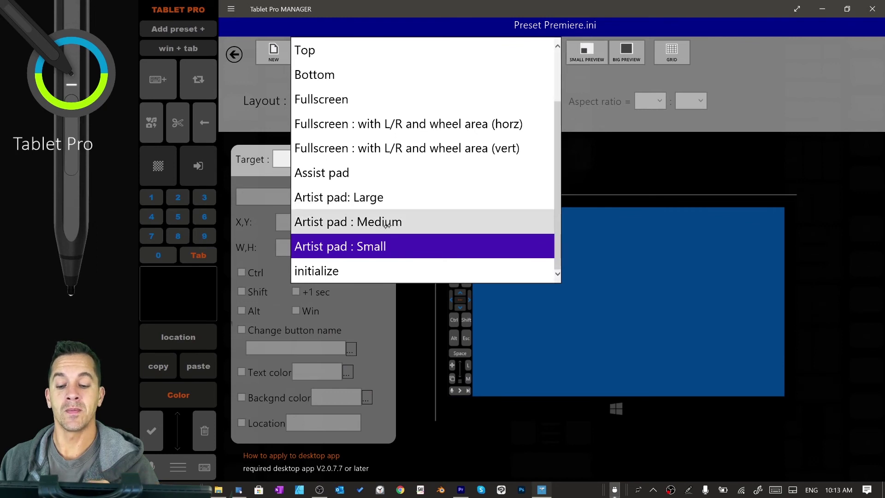
left_click(410, 221)
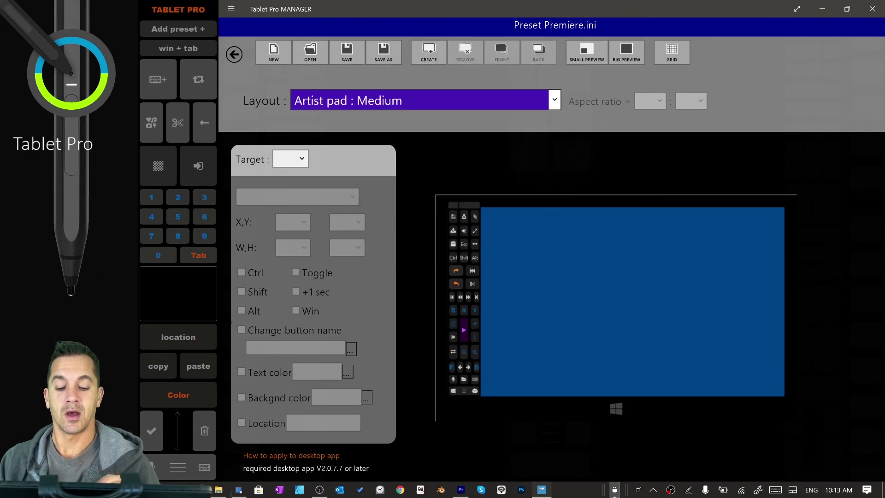
left_click(554, 100)
left_click(444, 199)
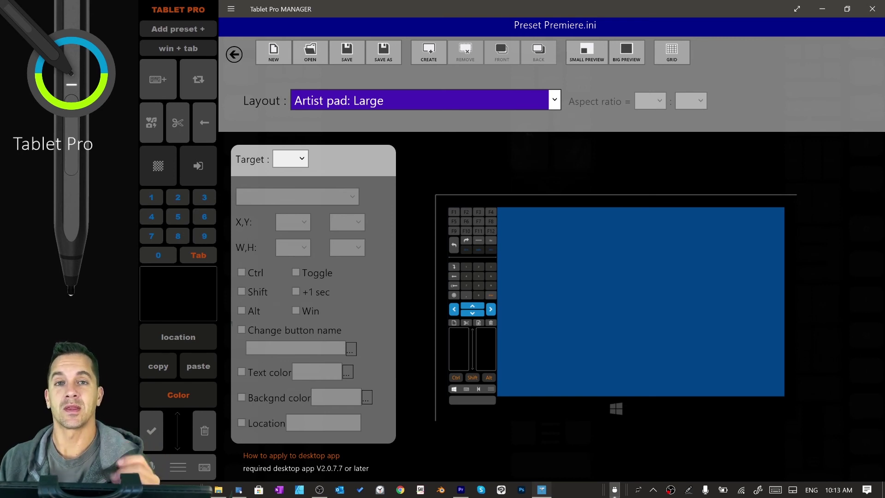
left_click(554, 100)
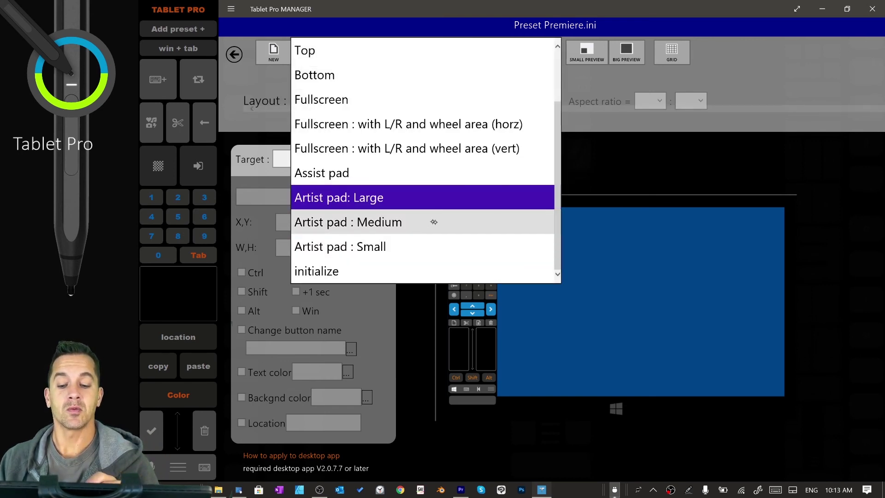
left_click(431, 221)
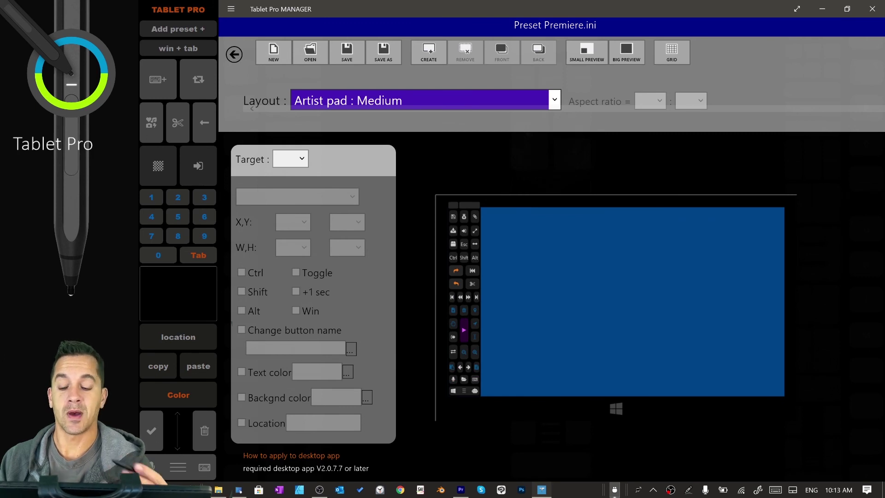
- Browse the pad layout list and dismiss it, keeping Artist pad : Medium
left_click(554, 101)
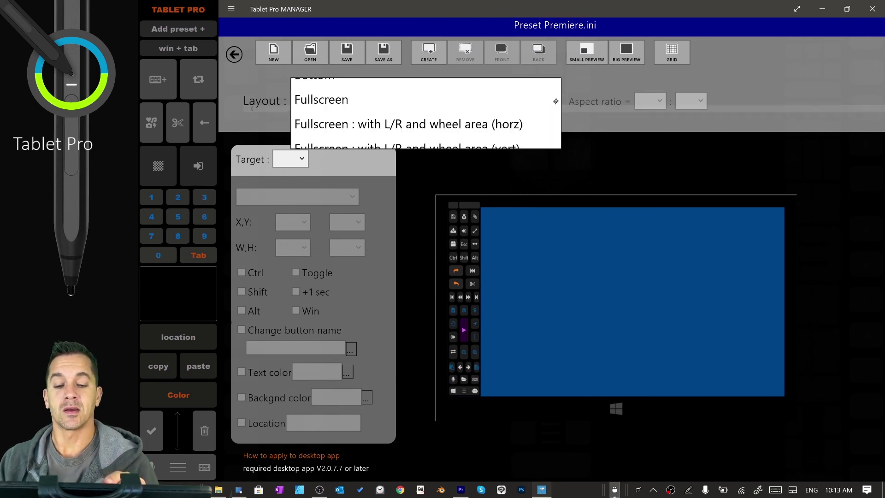
scroll(559, 197, "up", 3)
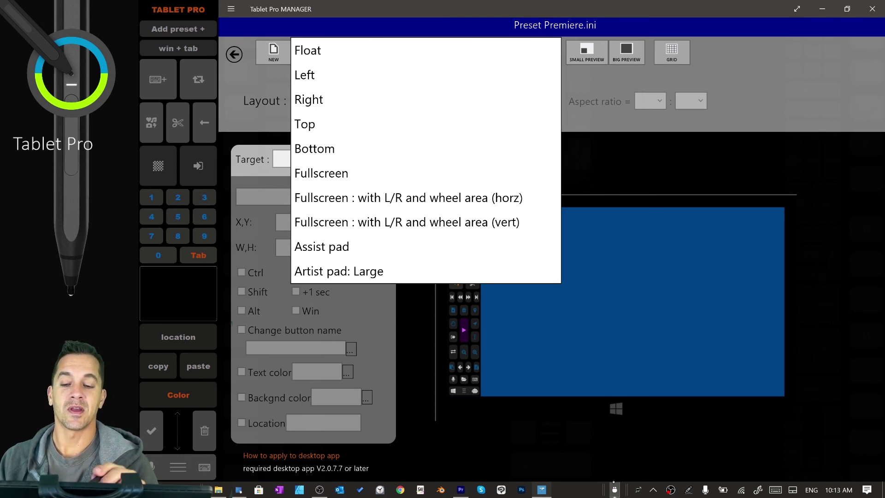
key("Escape")
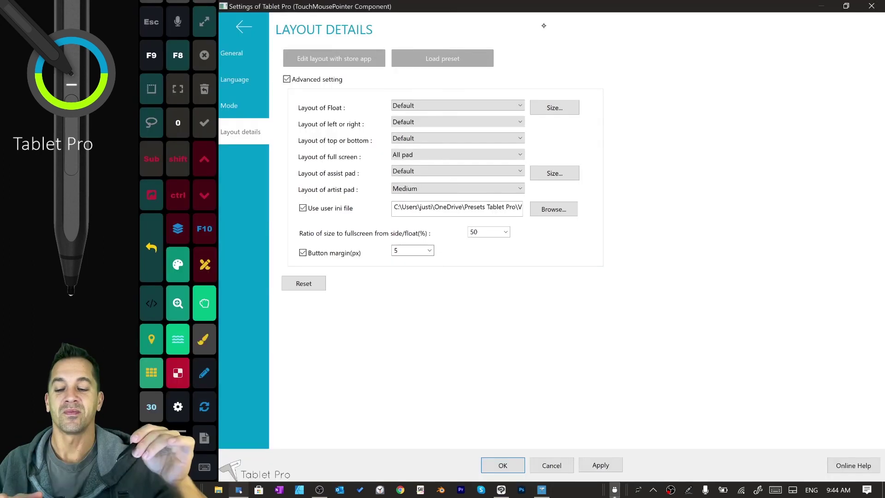